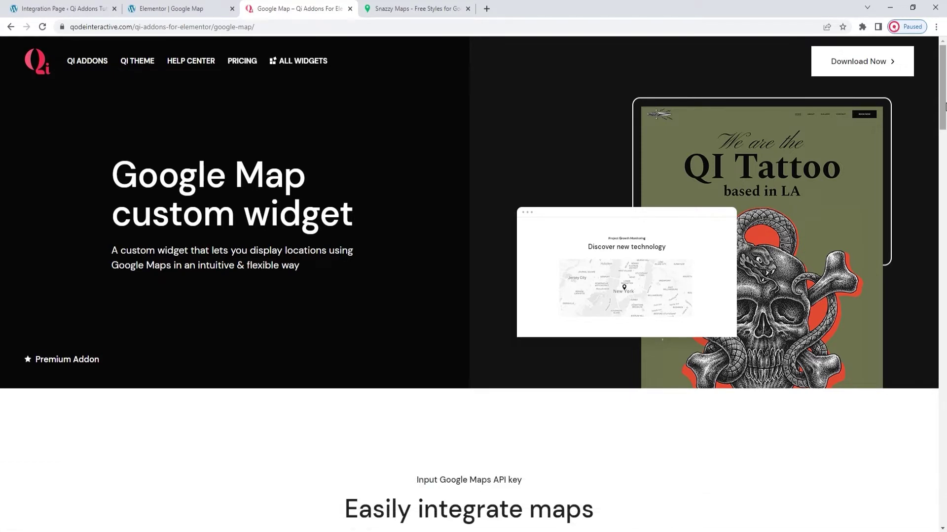
- Scroll through the Qi Addons Google Map demo examples, then return to the Elementor Google Map page
{"action": "left_click", "coordinate": [943, 107]}
{"action": "left_click_drag", "start_coordinate": [945, 107], "coordinate": [944, 167]}
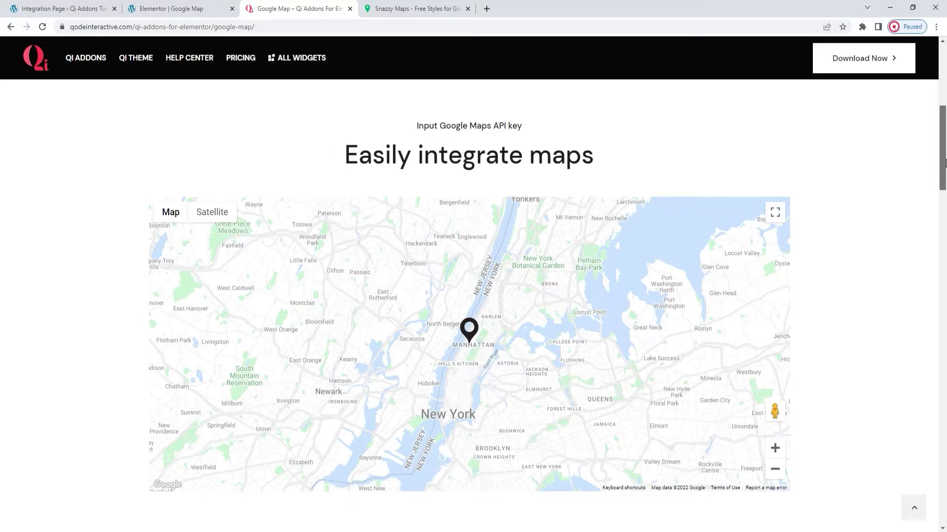
{"action": "left_click_drag", "start_coordinate": [944, 163], "coordinate": [944, 231]}
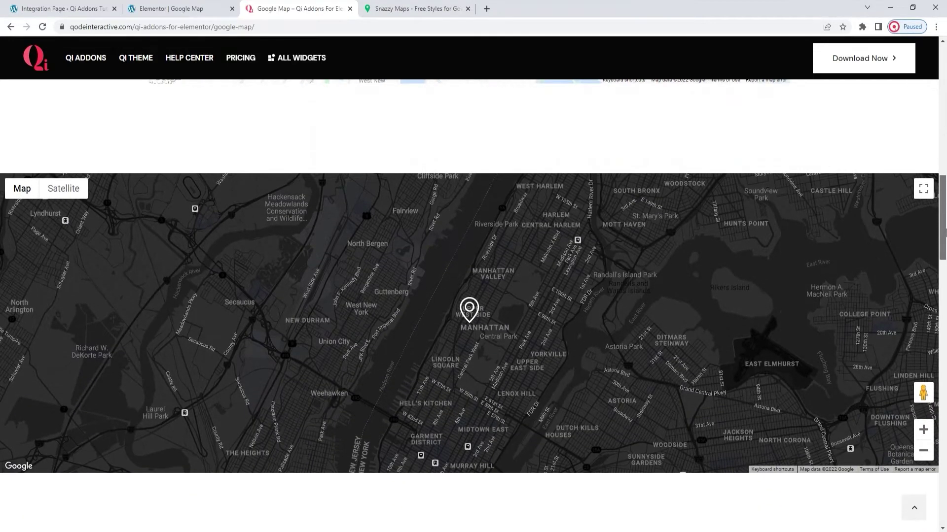
{"action": "left_click", "coordinate": [943, 216]}
{"action": "left_click_drag", "start_coordinate": [943, 216], "coordinate": [944, 282]}
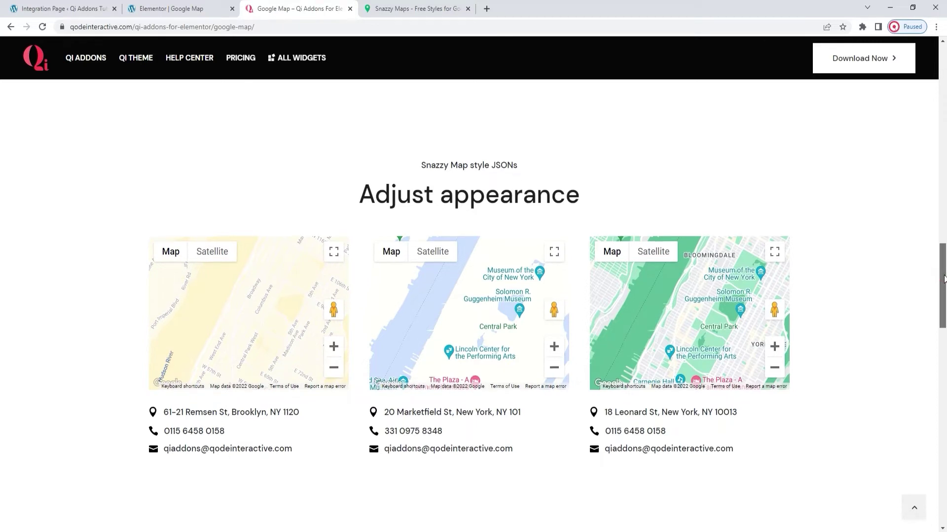
{"action": "left_click_drag", "start_coordinate": [944, 277], "coordinate": [944, 414]}
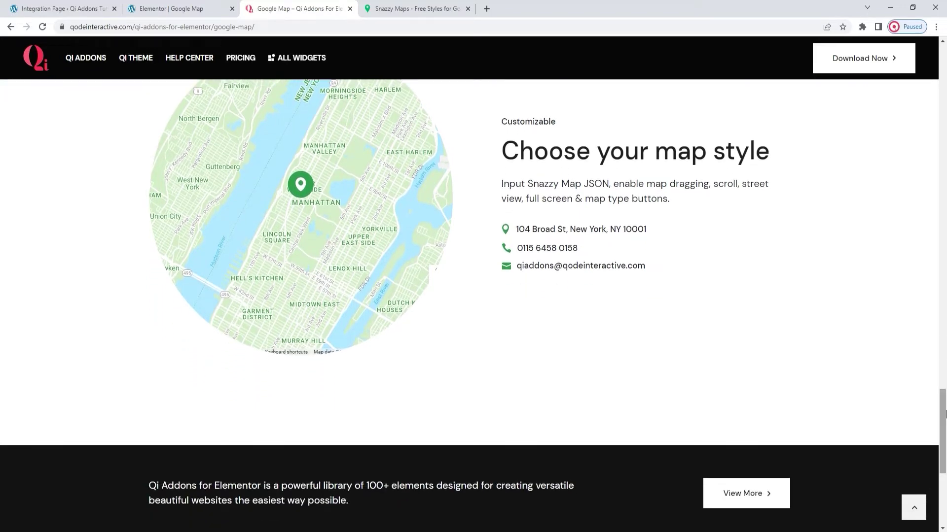
{"action": "left_click", "coordinate": [213, 6]}
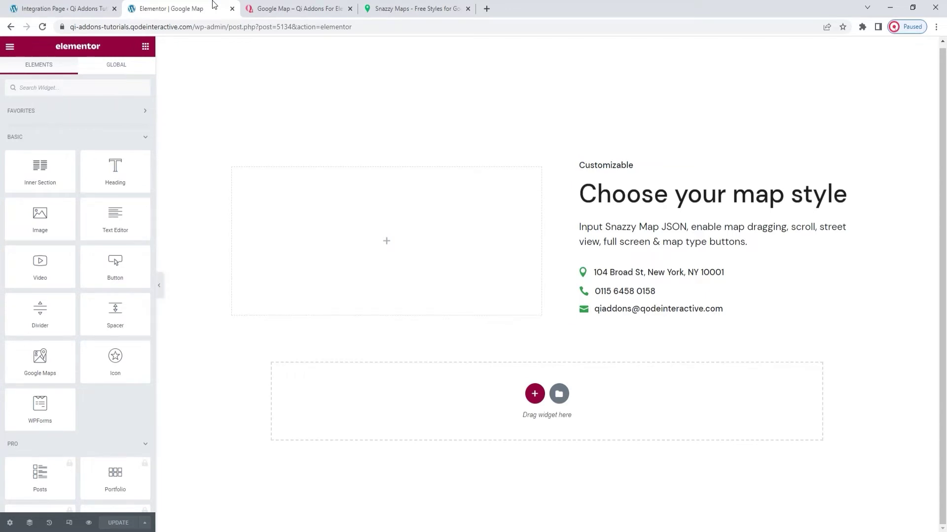
- Search 'google' and drag the Qi Google Map widget into the empty column beside 'Choose your map style'
{"action": "left_click", "coordinate": [77, 88]}
{"action": "type", "text": "google"}
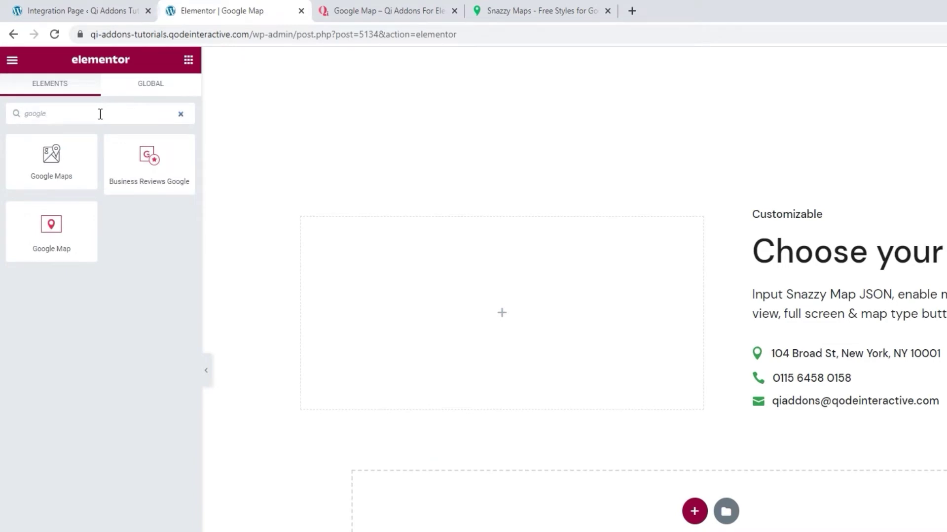
{"action": "left_click_drag", "start_coordinate": [52, 228], "coordinate": [440, 307]}
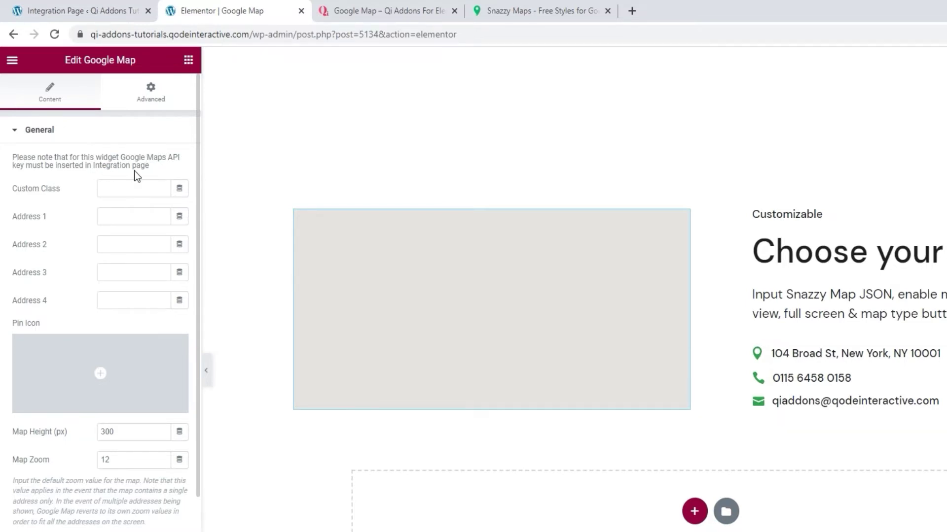
- Check the Google Maps API key on the Qi Addons Integration Page, then go back to Elementor
{"action": "left_click", "coordinate": [119, 17]}
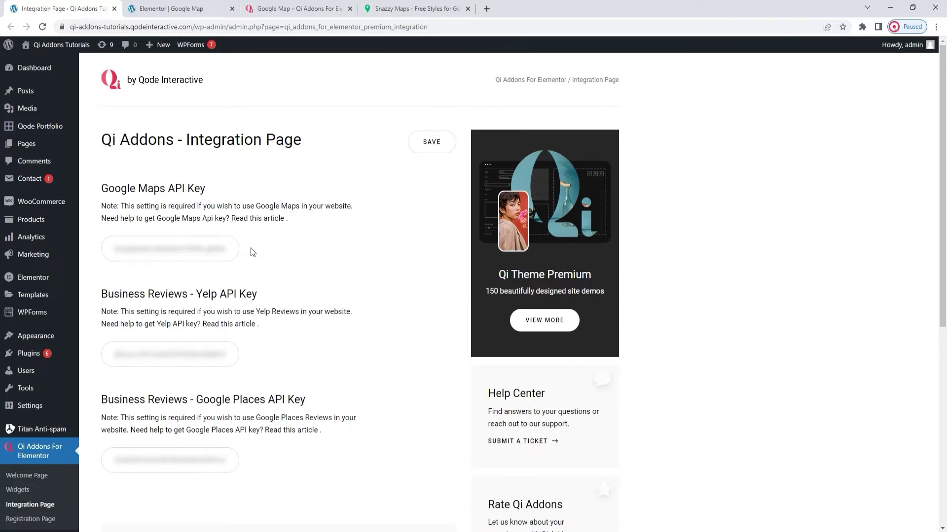
{"action": "left_click", "coordinate": [190, 10]}
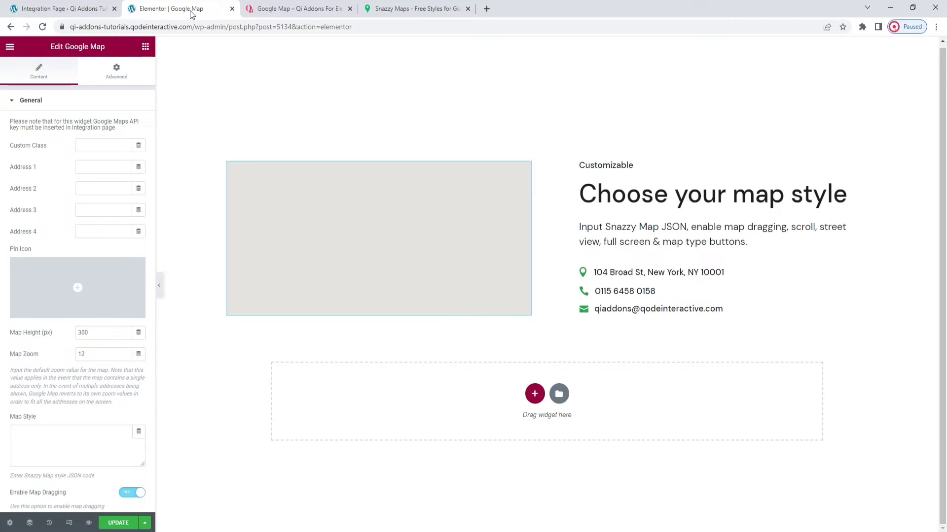
- Enter a New York (10024) street address in Address 1 so the map renders Manhattan
{"action": "left_click", "coordinate": [81, 167]}
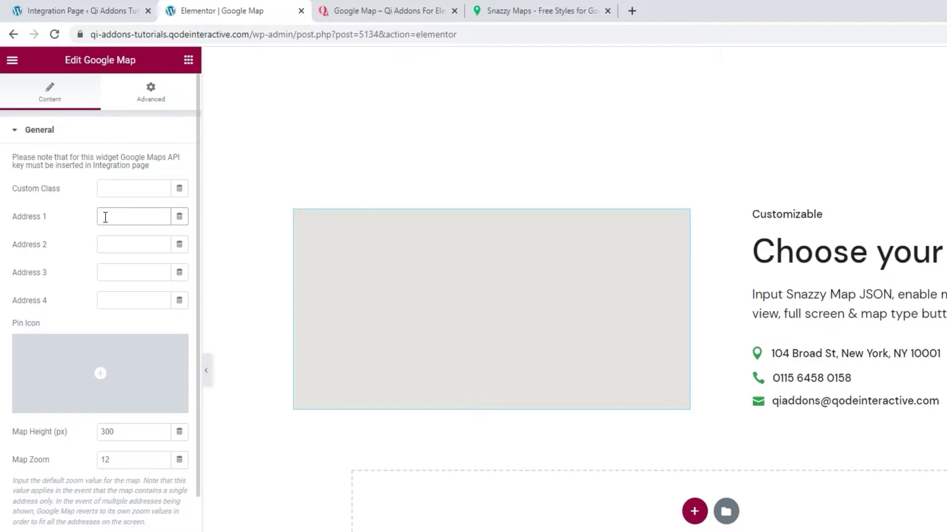
{"action": "type", "text": "79 St, New York, NY 10024, Unated"}
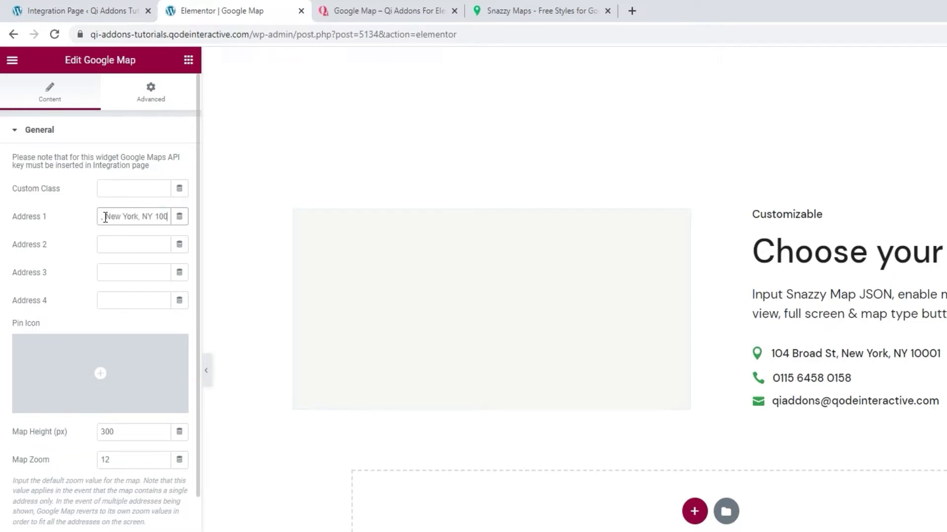
{"action": "type", "text": " States"}
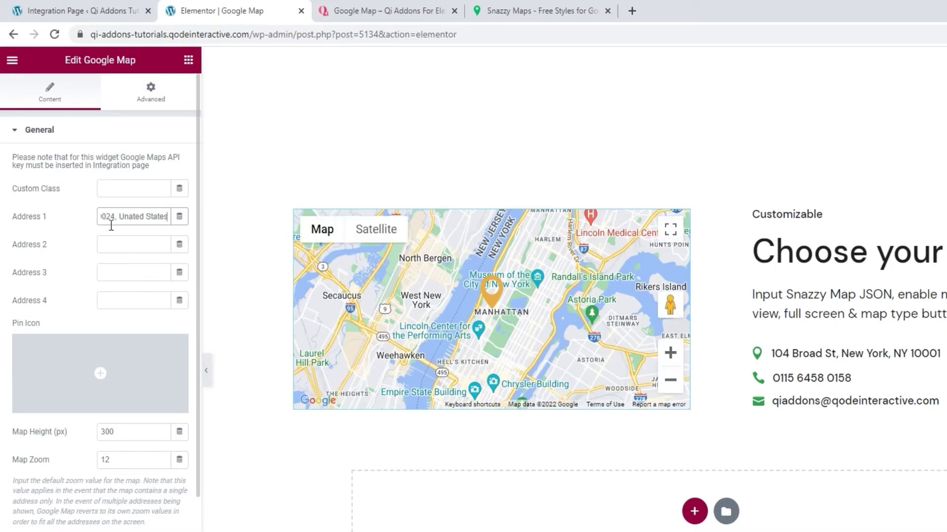
{"action": "left_click", "coordinate": [87, 230]}
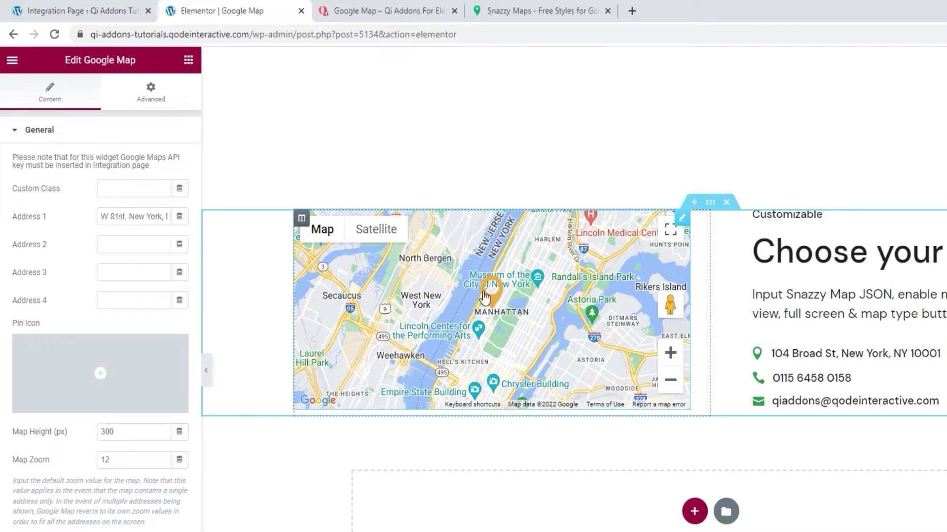
- Set the map's pin icon to the green google-map-pin.png from the Media Library
{"action": "mouse_move", "coordinate": [138, 370]}
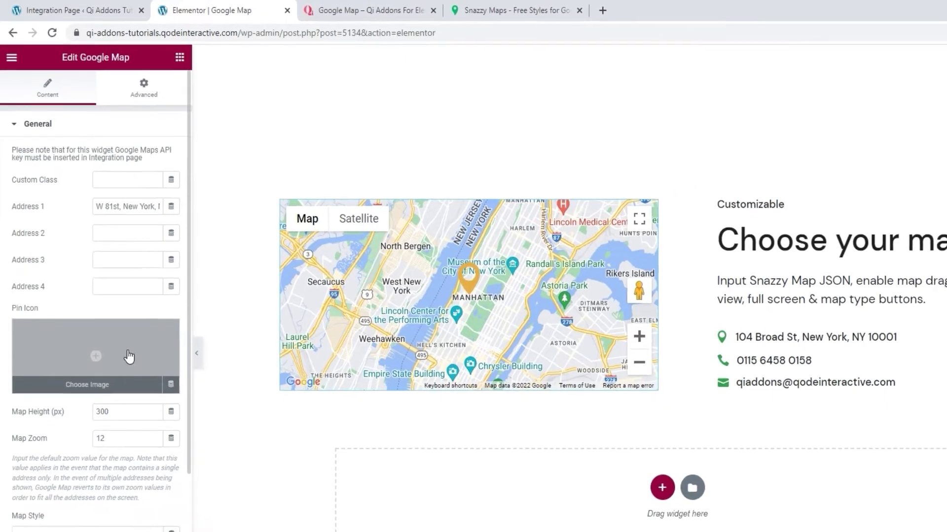
{"action": "left_click", "coordinate": [128, 356]}
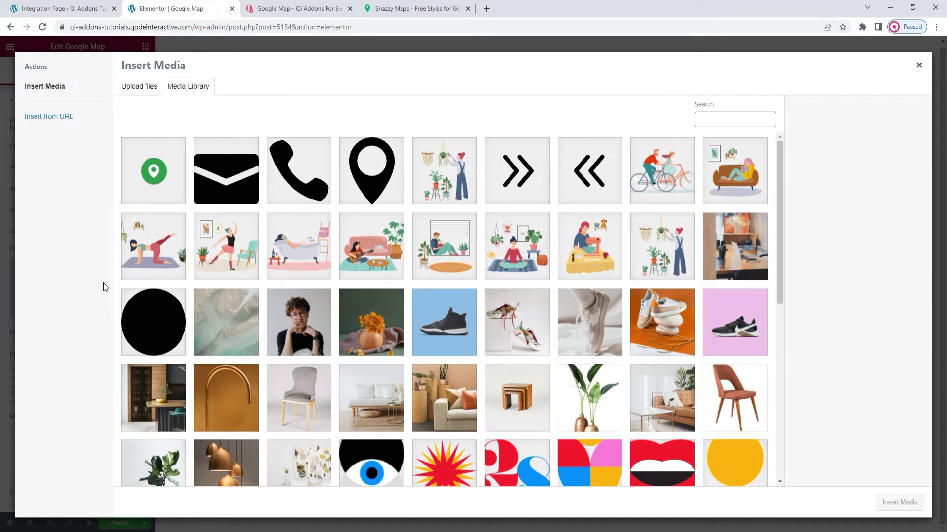
{"action": "left_click", "coordinate": [171, 192]}
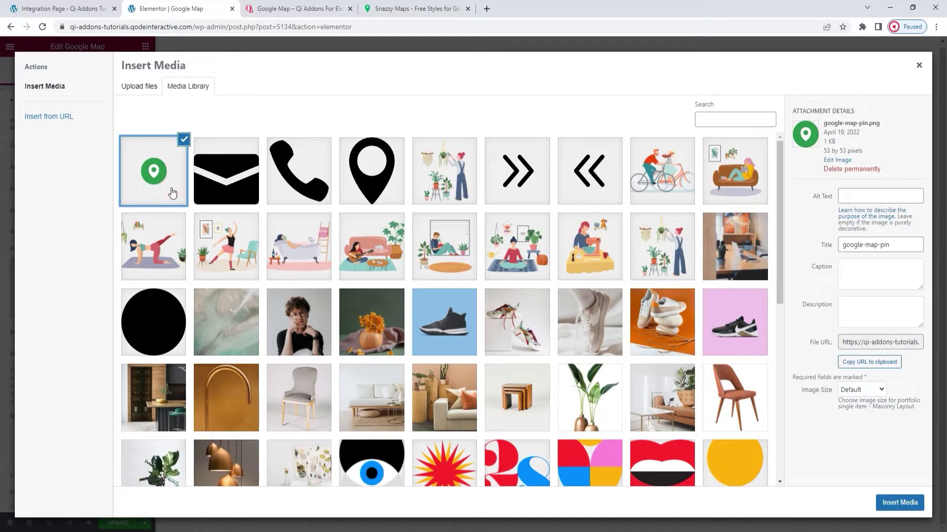
{"action": "left_click", "coordinate": [875, 501]}
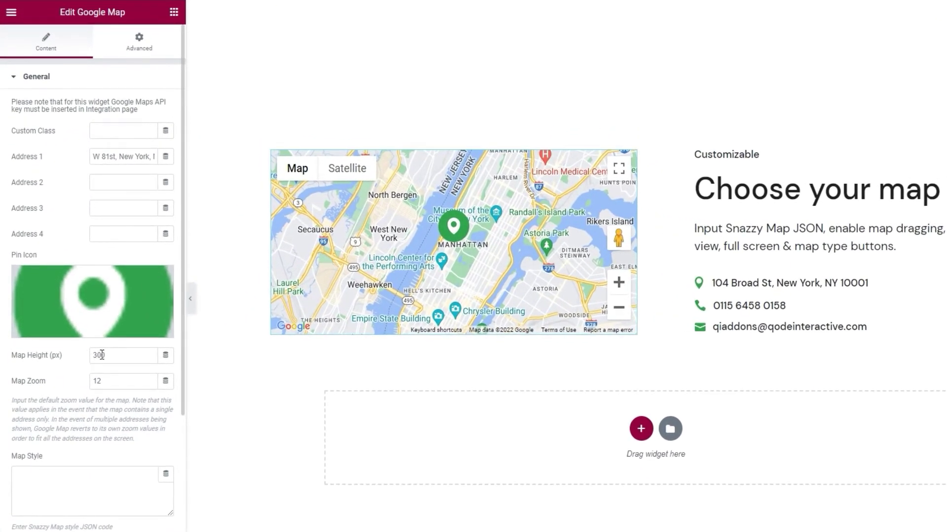
- Set Map Height to 615 and Map Zoom to 13
{"action": "double_click", "coordinate": [101, 355]}
{"action": "type", "text": "615"}
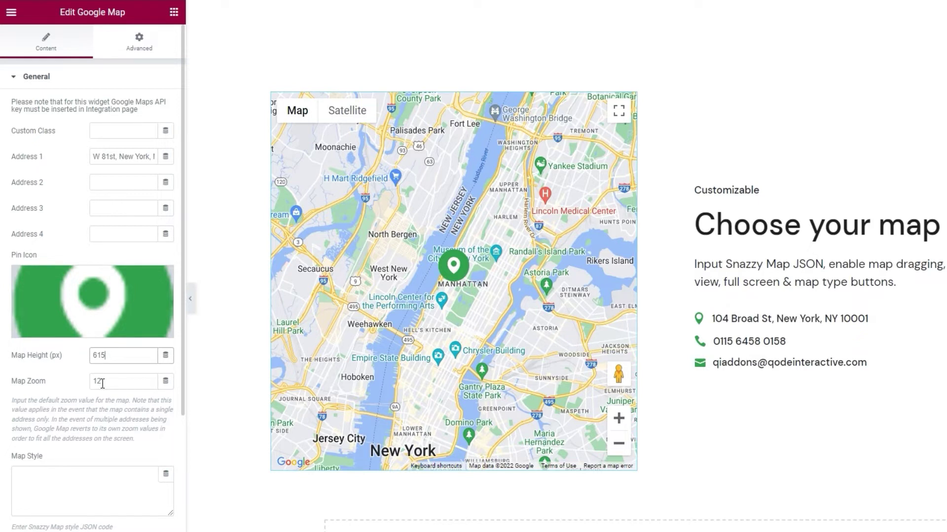
{"action": "double_click", "coordinate": [102, 383]}
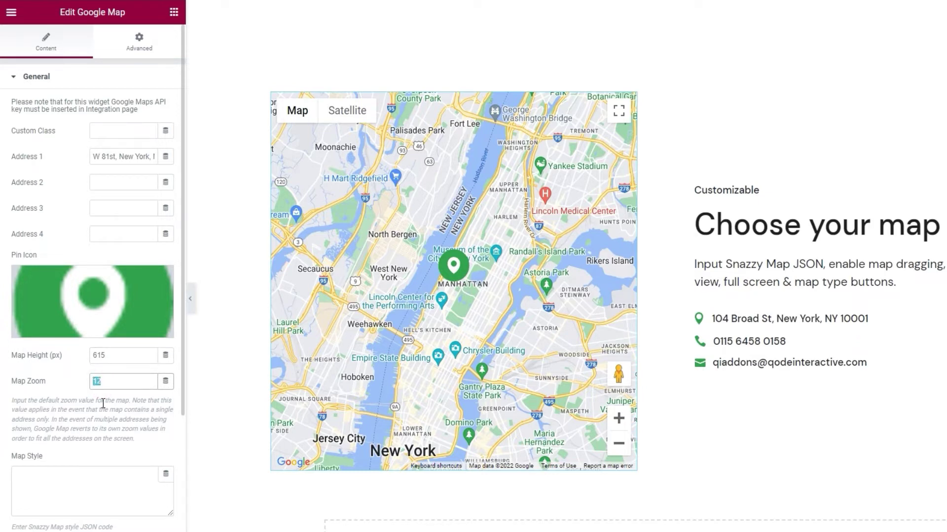
{"action": "type", "text": "15"}
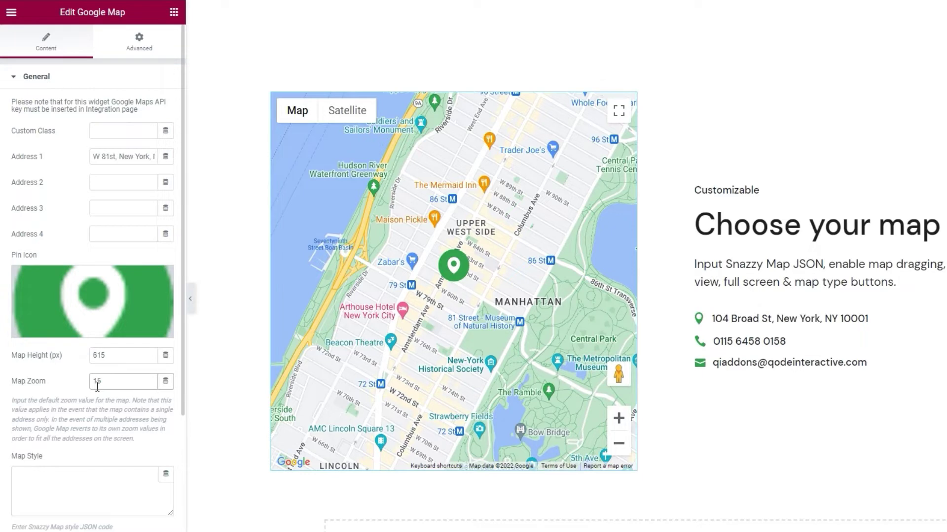
{"action": "left_click_drag", "start_coordinate": [96, 382], "coordinate": [107, 386]}
{"action": "type", "text": "3"}
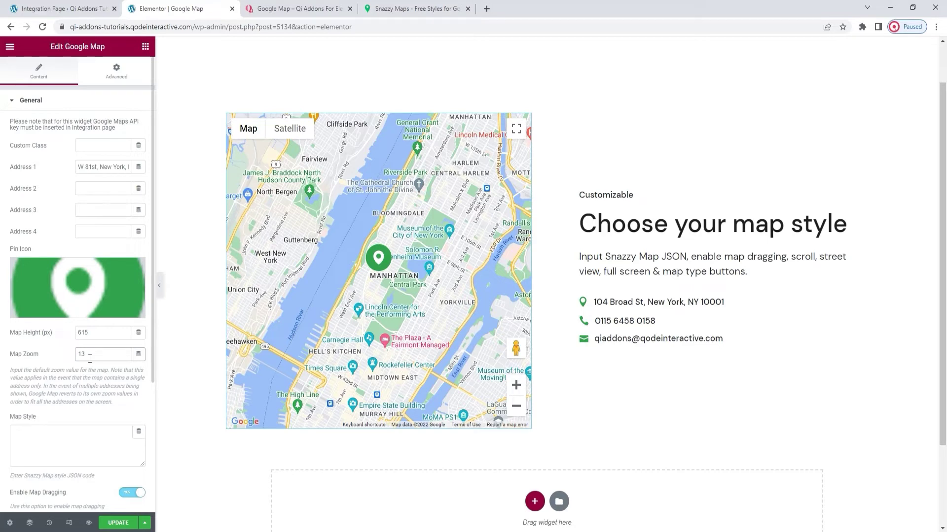
- Note that the Map Style field takes Snazzy Maps JSON and go to the Snazzy Maps site
{"action": "scroll", "coordinate": [90, 358], "scroll_direction": "down", "scroll_amount": 2}
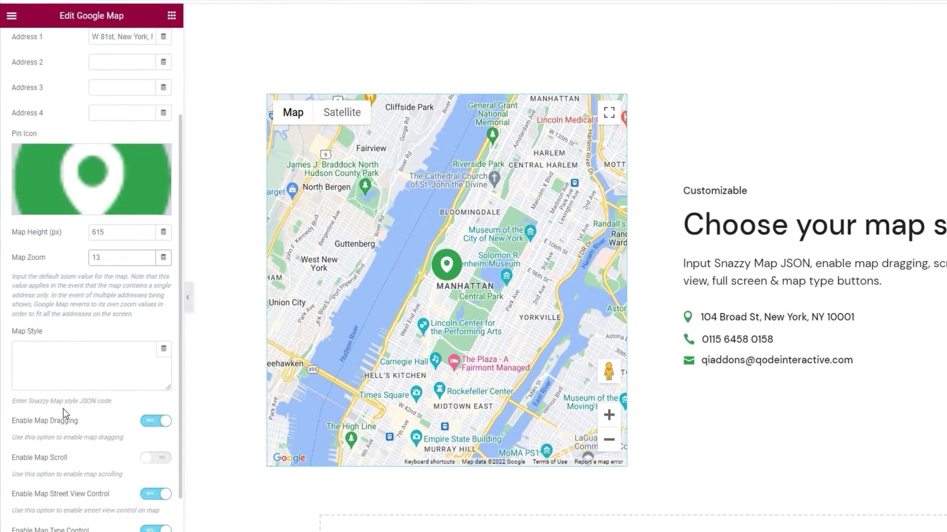
{"action": "left_click_drag", "start_coordinate": [30, 405], "coordinate": [64, 405]}
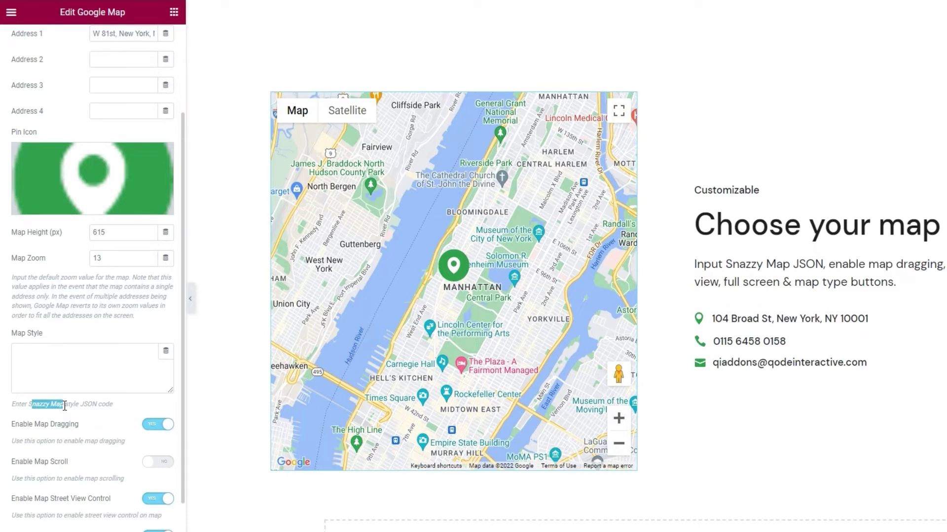
{"action": "left_click", "coordinate": [65, 405]}
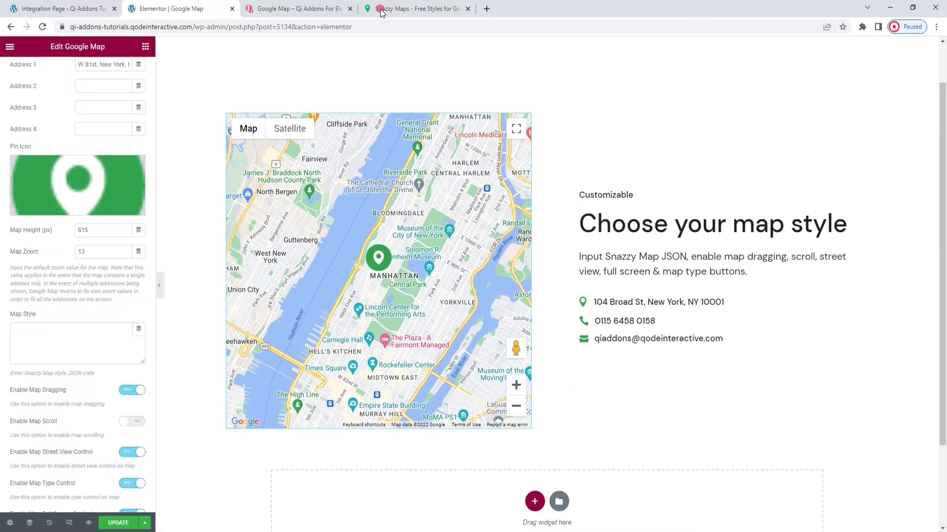
{"action": "left_click", "coordinate": [381, 12]}
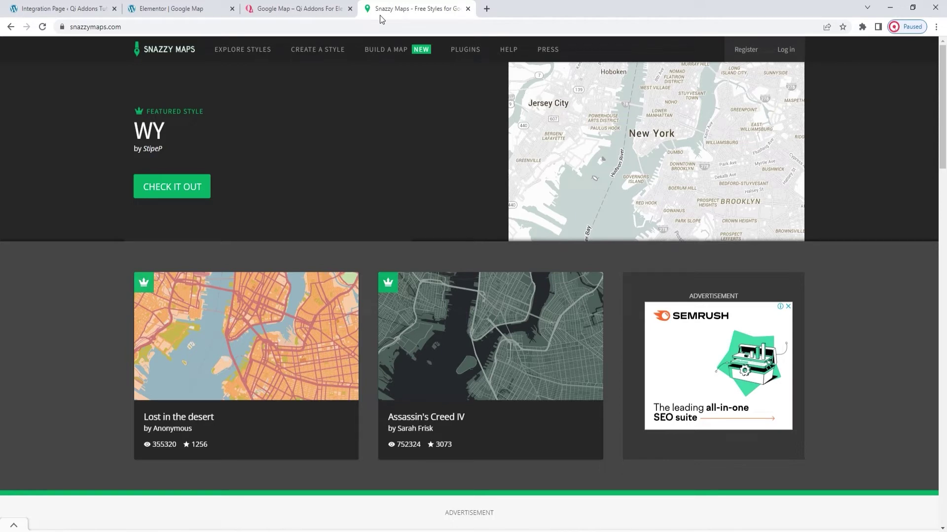
- Open Snazzy Maps' 'Create your own Snazzy Map' editor from the home page
{"action": "left_click", "coordinate": [321, 58]}
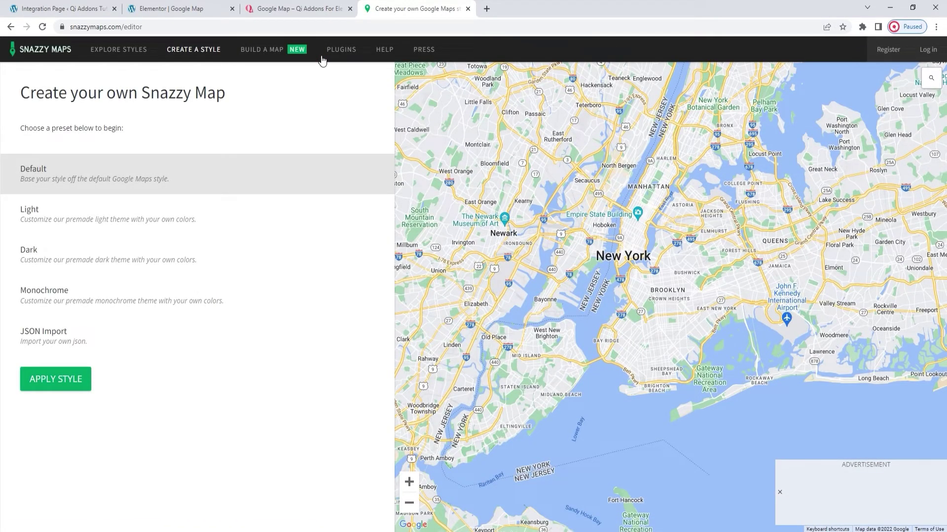
- Build a style from the Dark preset with #147fab blue water and apply it for detailed editing
{"action": "left_click", "coordinate": [194, 213]}
{"action": "left_click_drag", "start_coordinate": [114, 270], "coordinate": [90, 261]}
{"action": "left_click", "coordinate": [88, 393]}
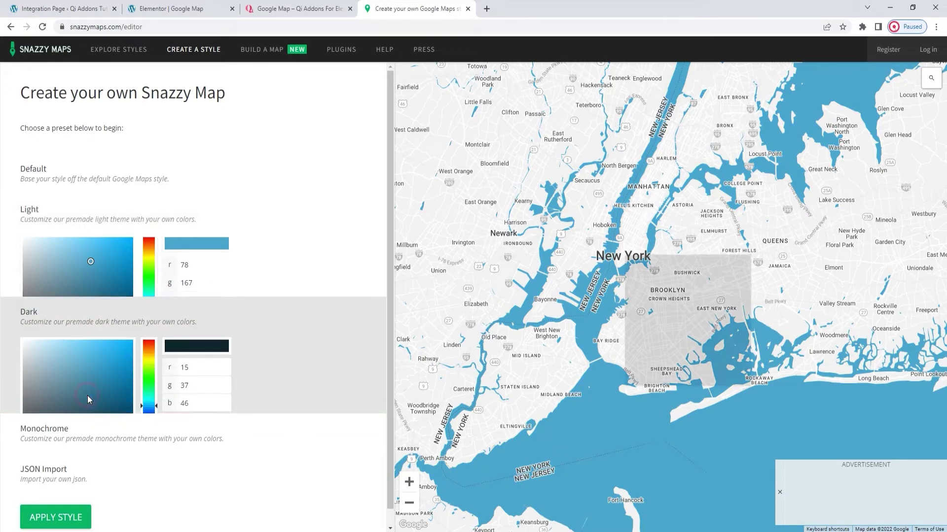
{"action": "left_click", "coordinate": [120, 318]}
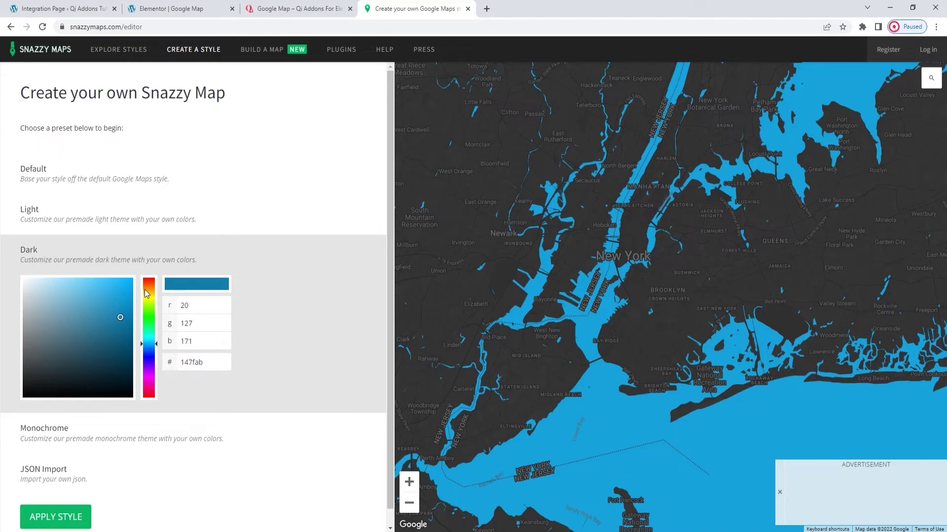
{"action": "left_click", "coordinate": [66, 519]}
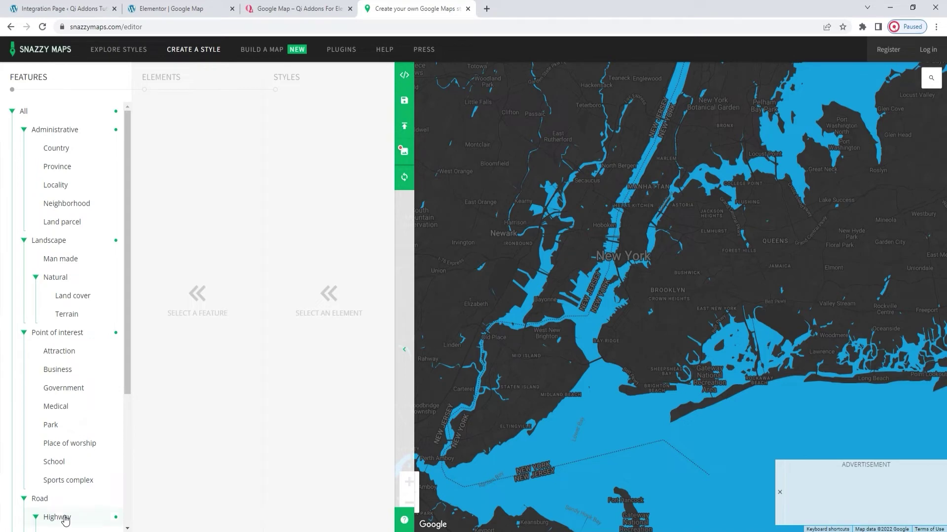
- View the dark style's JavaScript Style Array code through to its end, then return to Elementor
{"action": "left_click", "coordinate": [404, 76]}
{"action": "scroll", "coordinate": [153, 211], "scroll_direction": "down", "scroll_amount": 4}
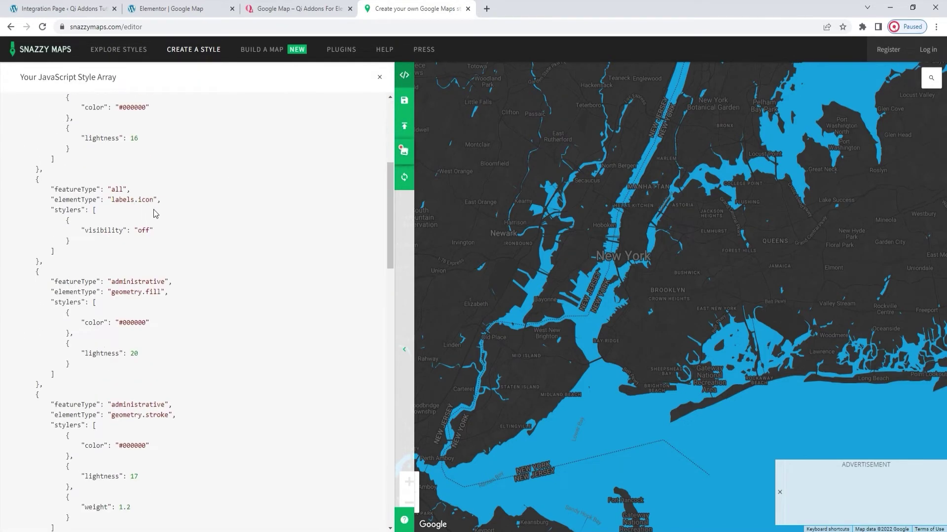
{"action": "scroll", "coordinate": [152, 209], "scroll_direction": "down", "scroll_amount": 15}
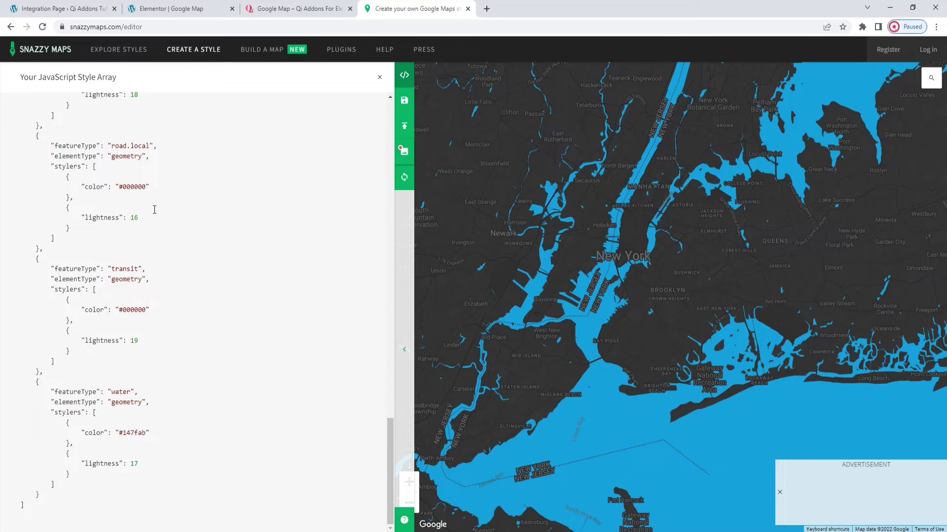
{"action": "left_click", "coordinate": [188, 14]}
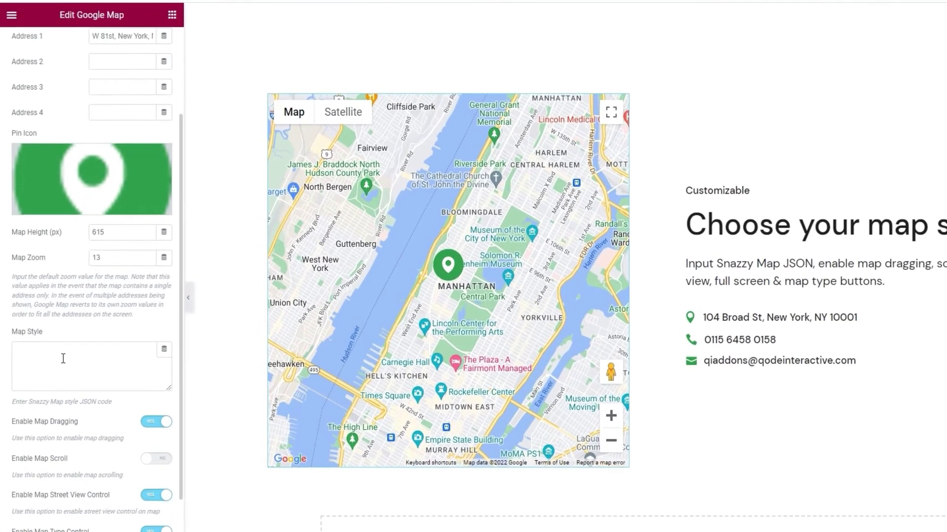
- Paste the copied Snazzy Maps JSON style array into the Map Style field
{"action": "right_click", "coordinate": [52, 339]}
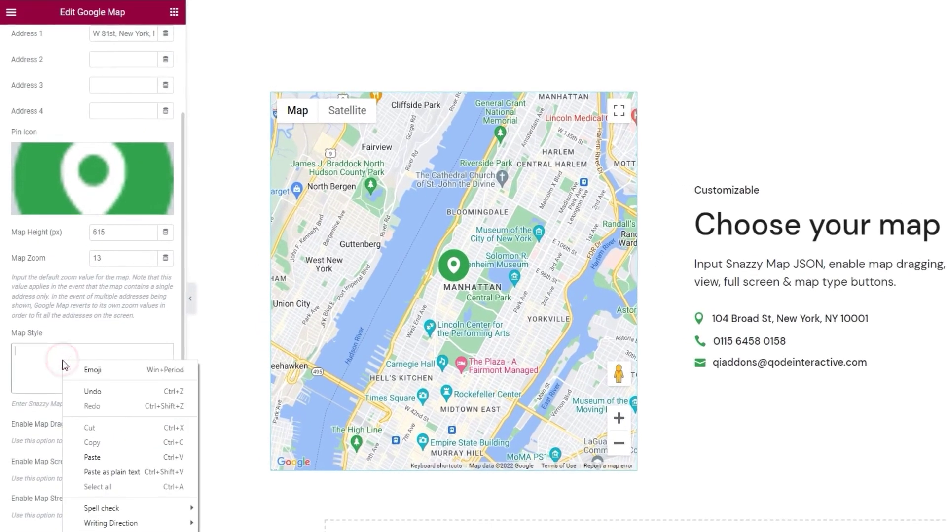
{"action": "left_click", "coordinate": [92, 457]}
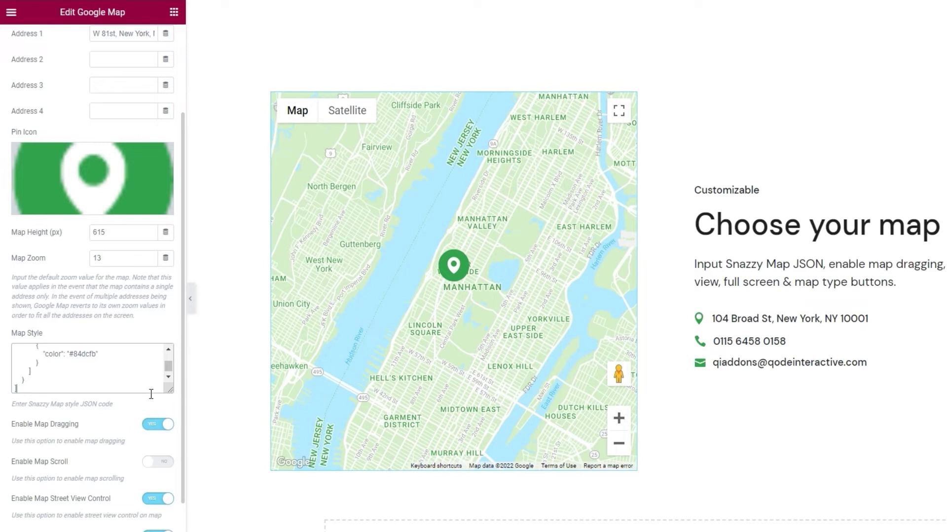
{"action": "scroll", "coordinate": [138, 394], "scroll_direction": "down", "scroll_amount": 1}
{"action": "scroll", "coordinate": [126, 396], "scroll_direction": "down", "scroll_amount": 1}
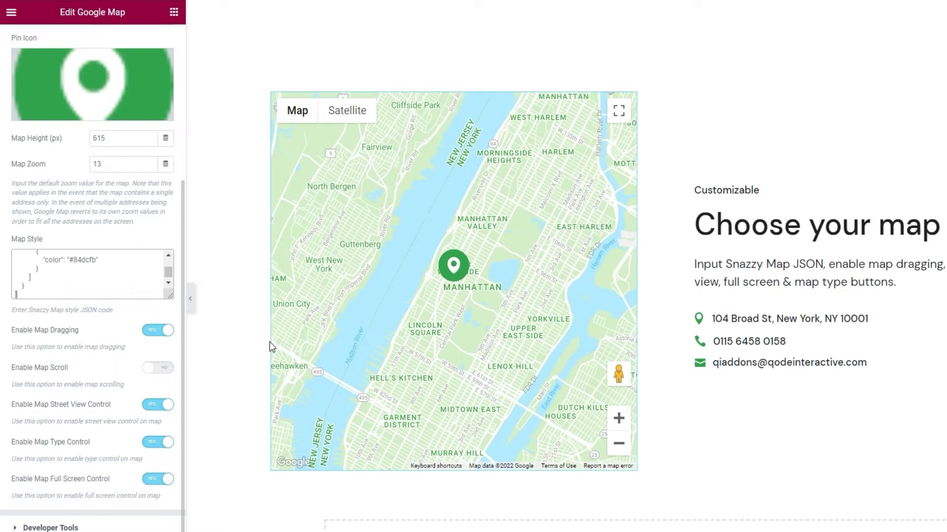
{"action": "left_click_drag", "start_coordinate": [349, 344], "coordinate": [399, 355]}
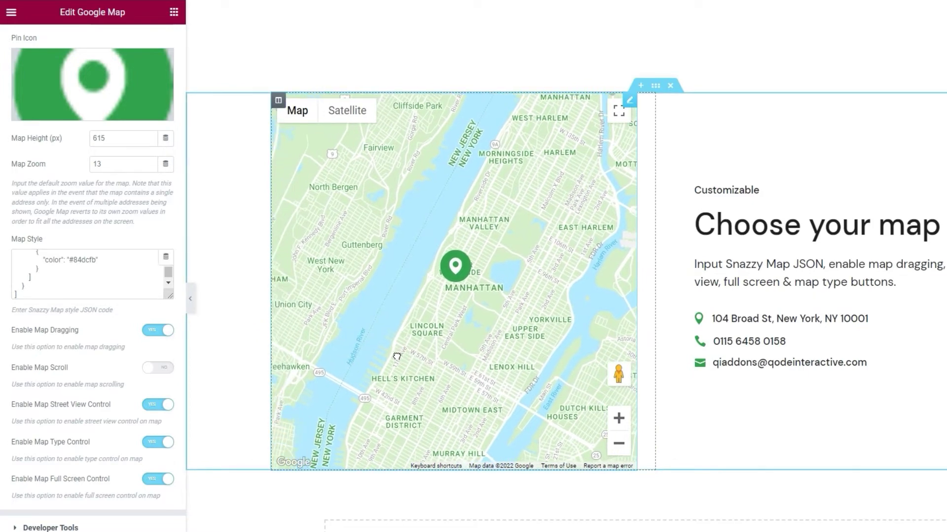
{"action": "left_click", "coordinate": [165, 331]}
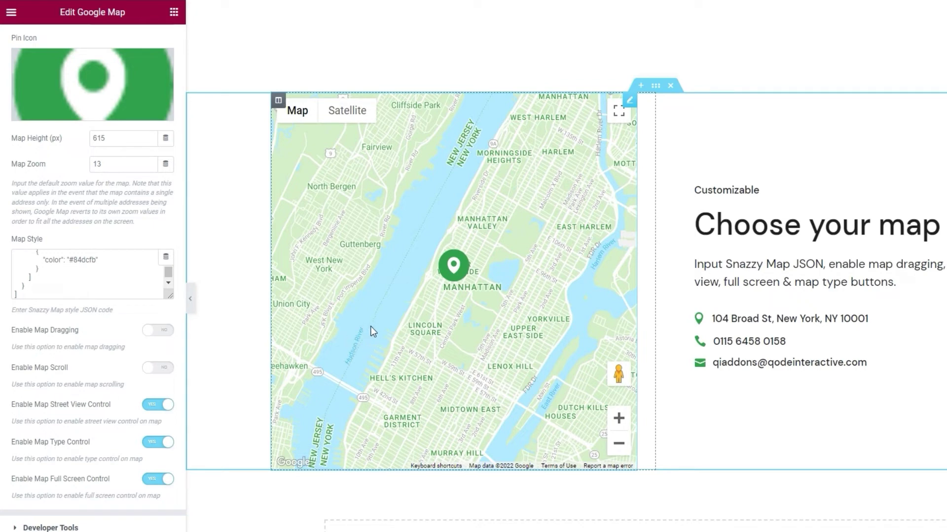
{"action": "left_click", "coordinate": [149, 333]}
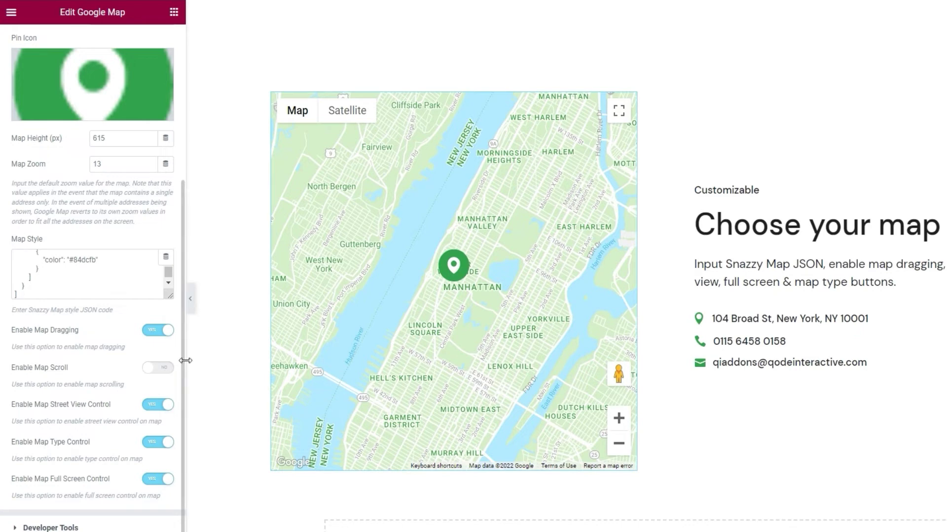
{"action": "scroll", "coordinate": [340, 301], "scroll_direction": "down", "scroll_amount": 3}
{"action": "scroll", "coordinate": [340, 301], "scroll_direction": "up", "scroll_amount": 3}
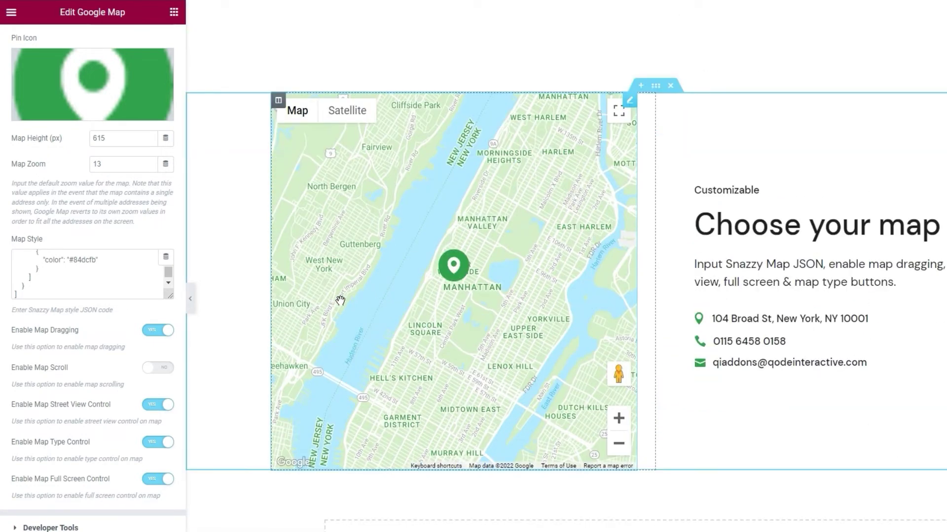
{"action": "left_click", "coordinate": [166, 373]}
{"action": "scroll", "coordinate": [434, 297], "scroll_direction": "up", "scroll_amount": 2}
{"action": "left_click", "coordinate": [158, 371]}
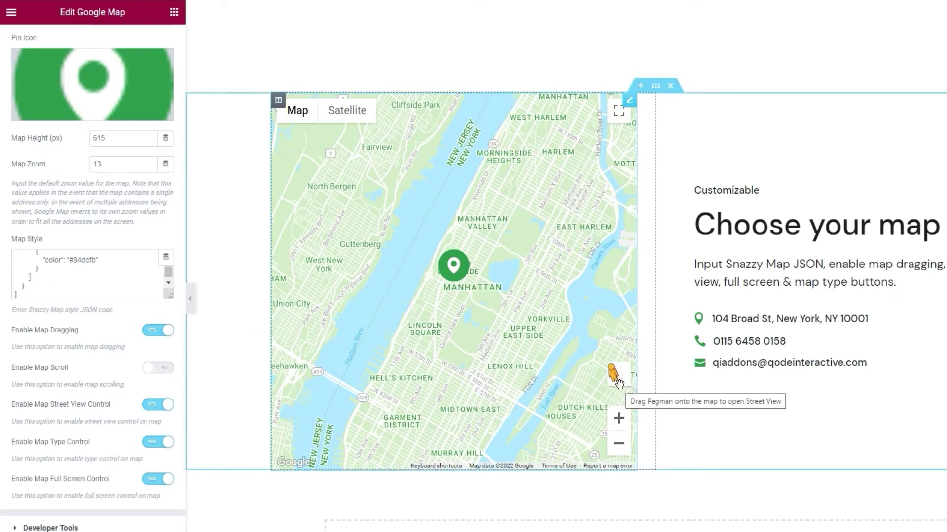
{"action": "left_click", "coordinate": [157, 406]}
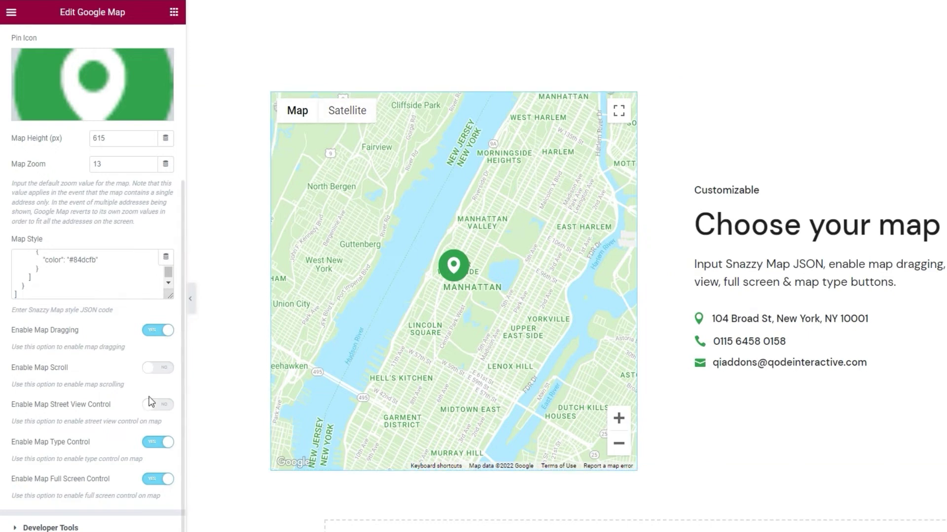
- Set Enable Map Type Control and Enable Map Full Screen Control to No
{"action": "left_click", "coordinate": [155, 444]}
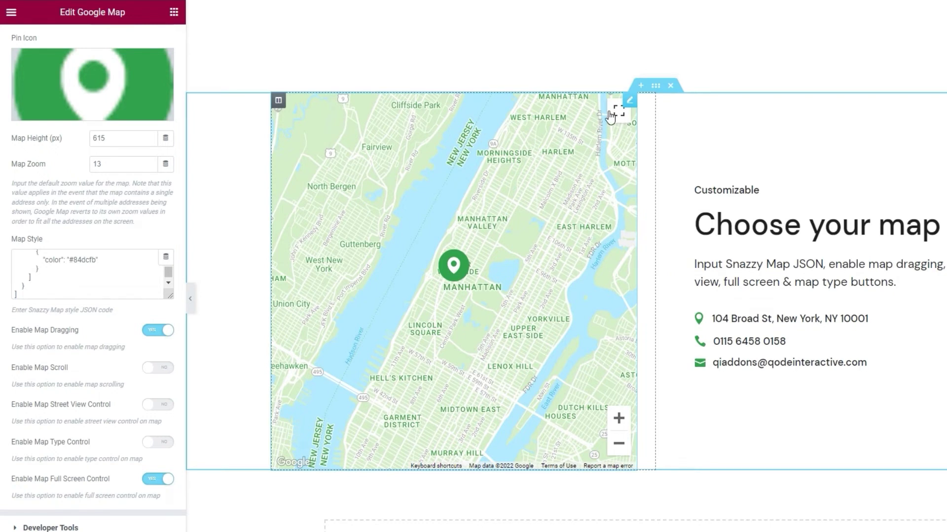
{"action": "left_click", "coordinate": [152, 481]}
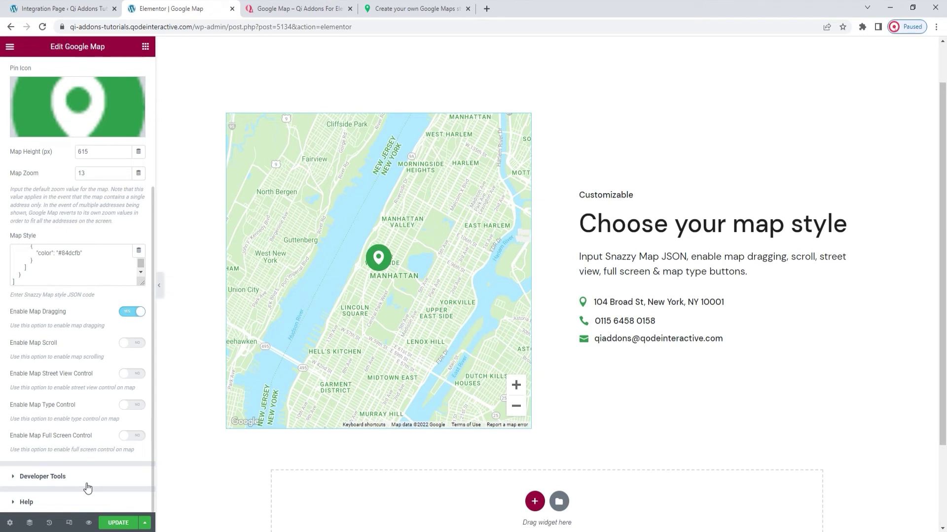
- In Developer Tools, set Show Shortcode Snippet to Yes then back to No, and view the Advanced settings
{"action": "left_click", "coordinate": [89, 475]}
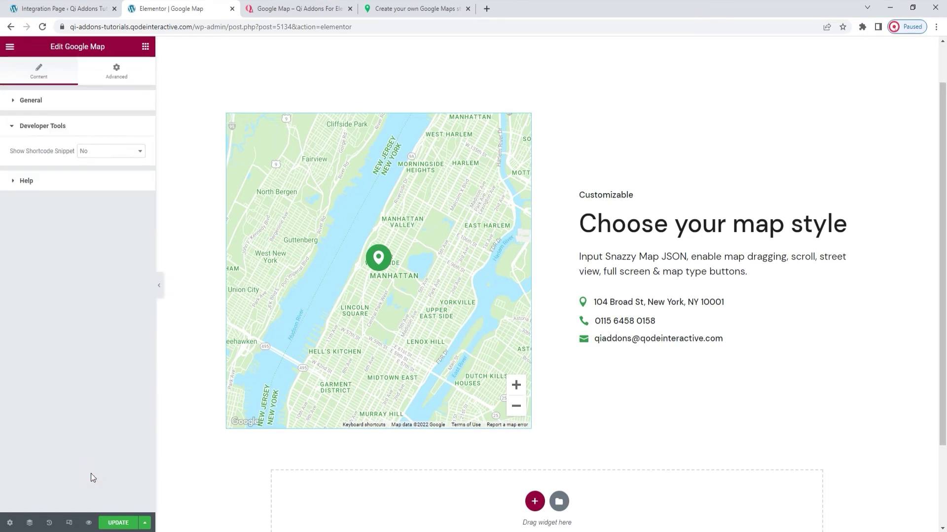
{"action": "left_click", "coordinate": [98, 151]}
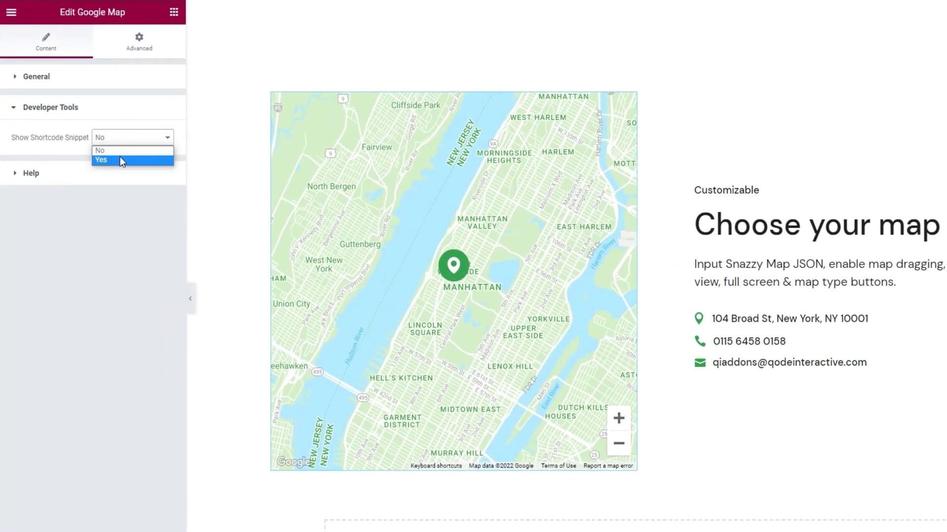
{"action": "left_click", "coordinate": [121, 161]}
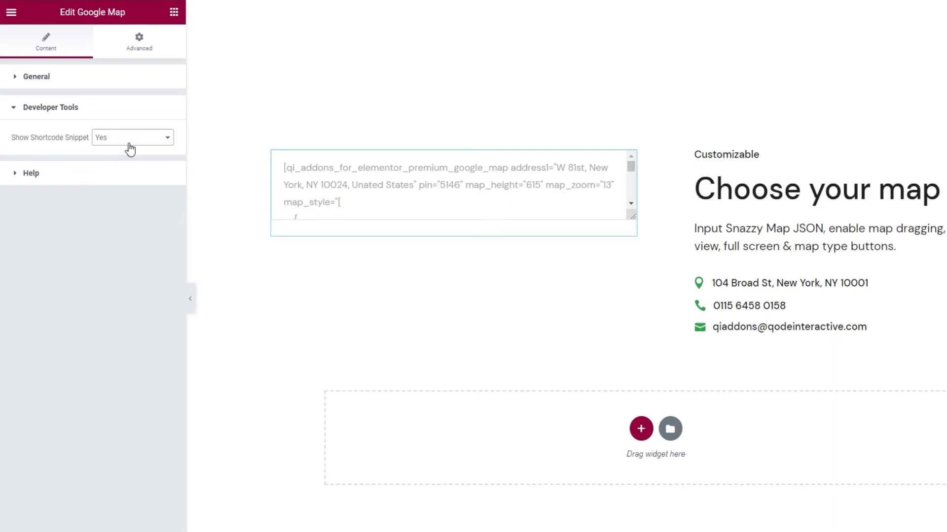
{"action": "left_click", "coordinate": [127, 142]}
{"action": "left_click", "coordinate": [130, 152]}
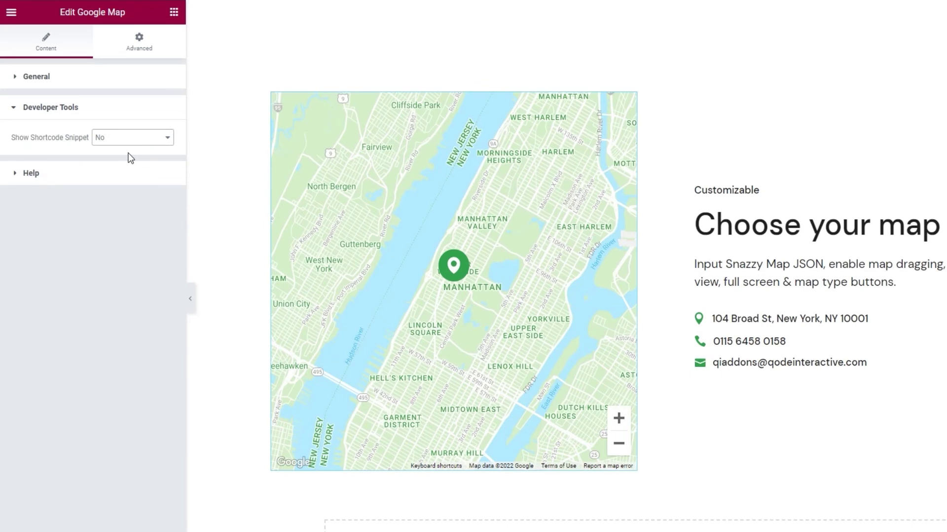
{"action": "left_click", "coordinate": [116, 179]}
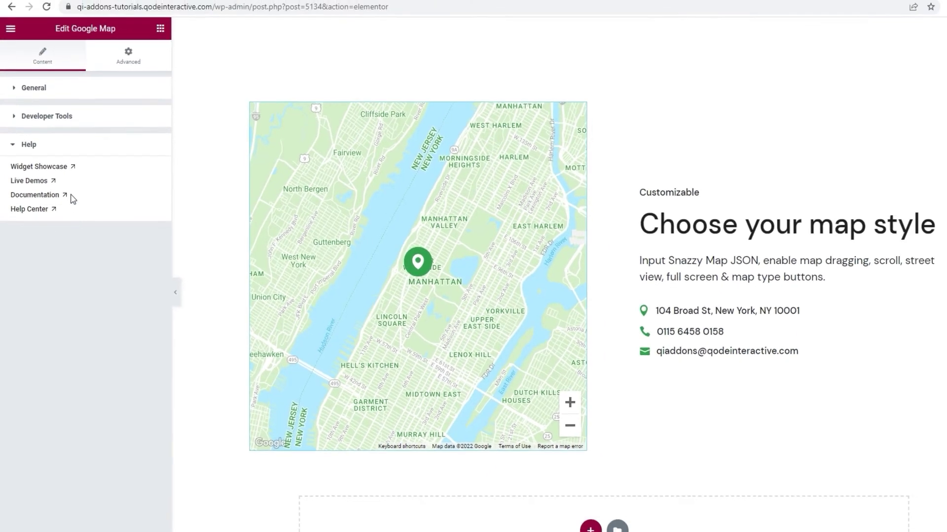
{"action": "left_click", "coordinate": [120, 68]}
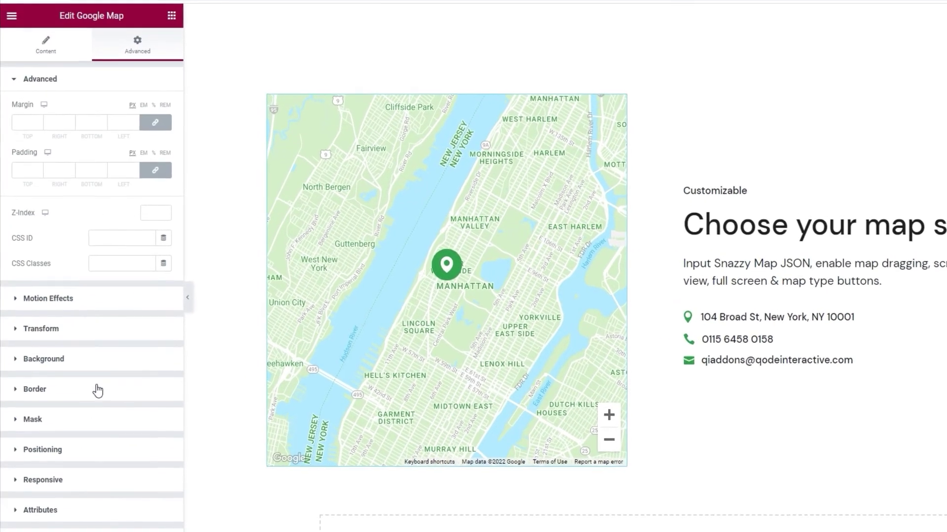
- Turn on a Circle-shaped mask for the Google Map widget and update the page
{"action": "left_click", "coordinate": [70, 389]}
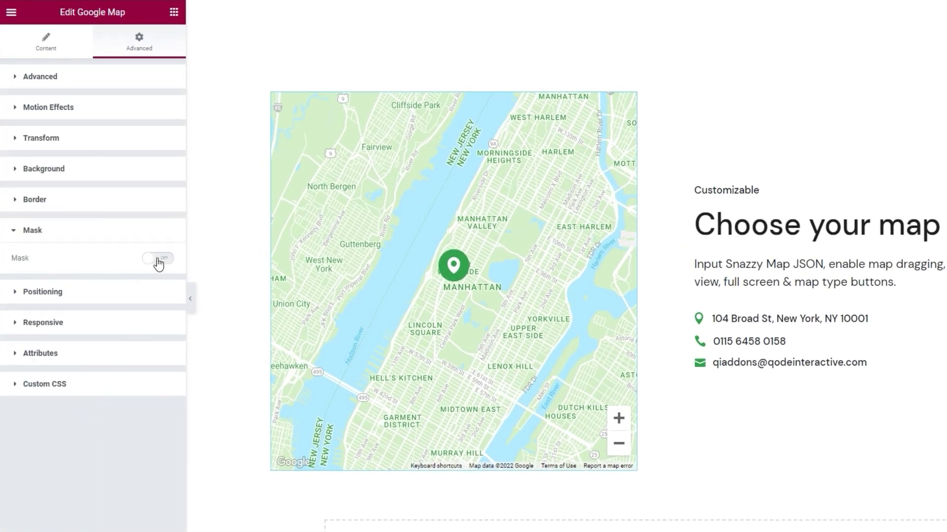
{"action": "left_click", "coordinate": [158, 259]}
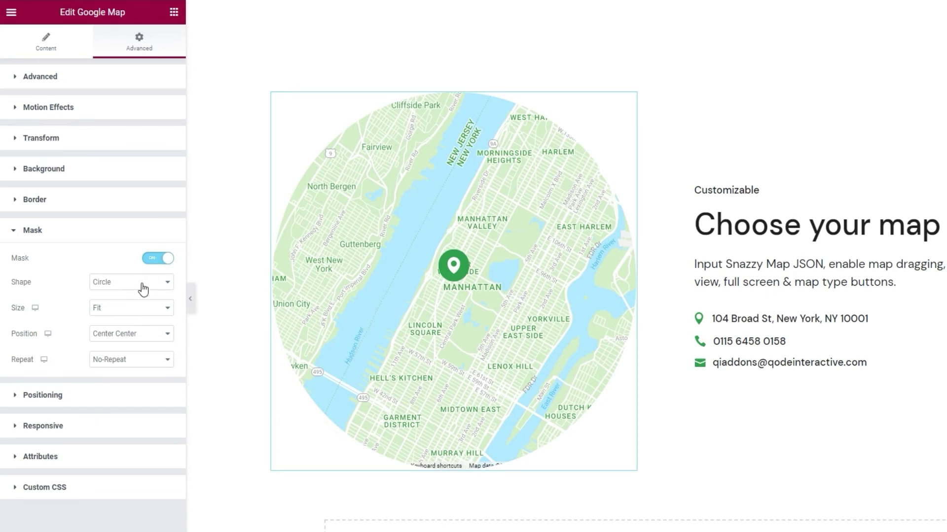
{"action": "left_click", "coordinate": [143, 289]}
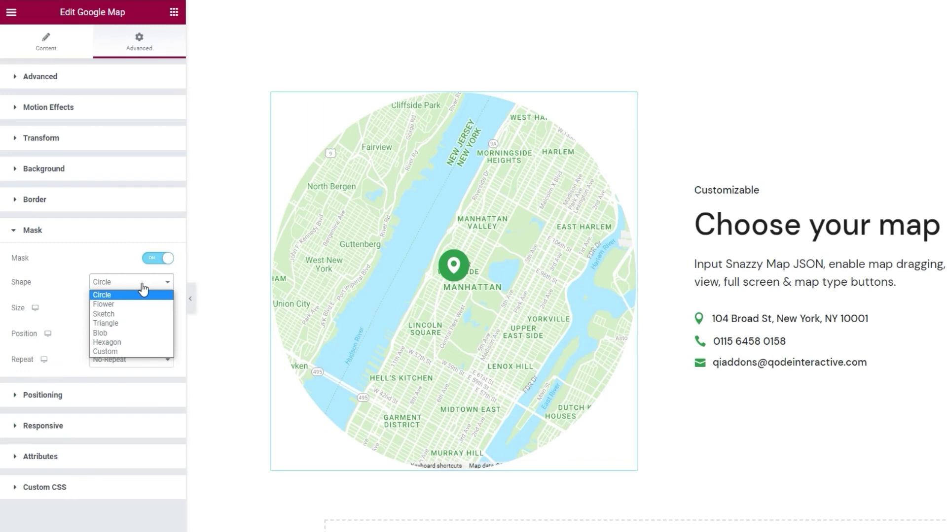
{"action": "left_click", "coordinate": [143, 289]}
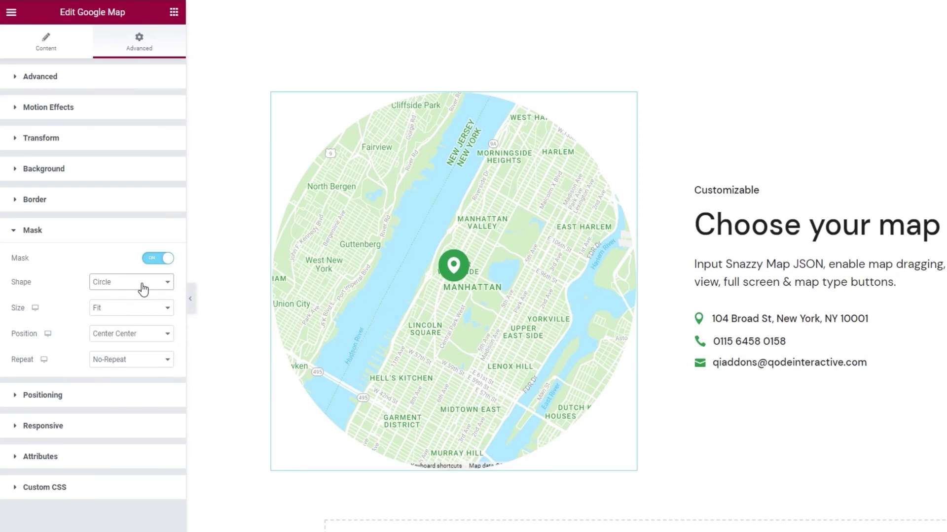
{"action": "left_click", "coordinate": [46, 42]}
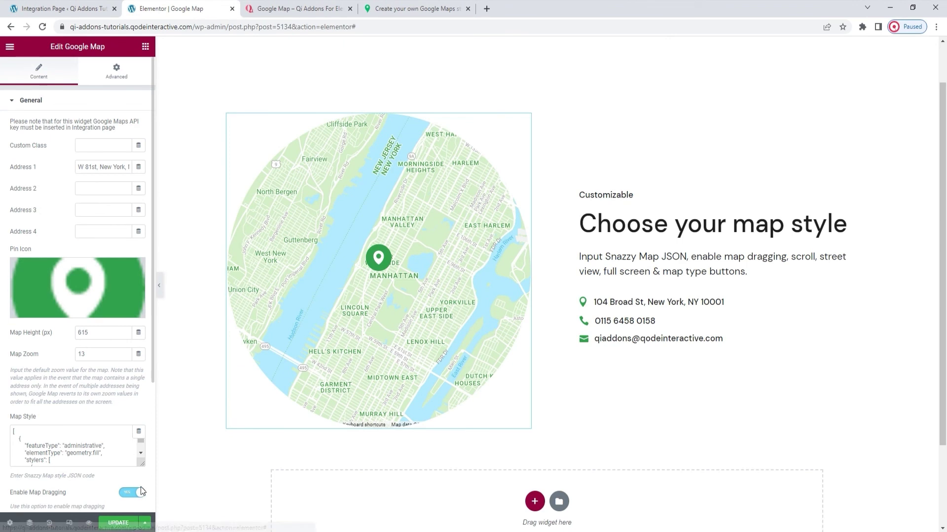
{"action": "left_click", "coordinate": [130, 522]}
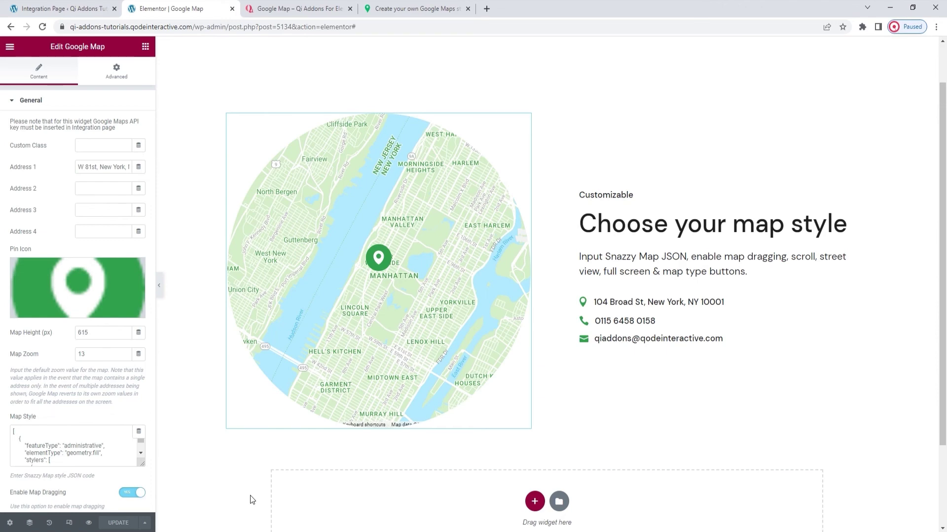
- On the Qi Addons demo tab, scroll from the top to the round 'Choose your map style' map
{"action": "left_click", "coordinate": [326, 15]}
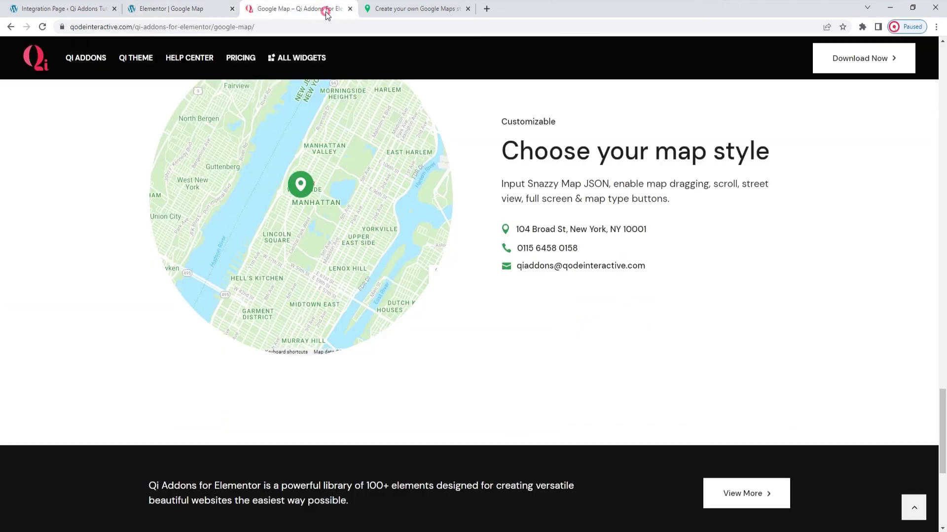
{"action": "left_click", "coordinate": [912, 513]}
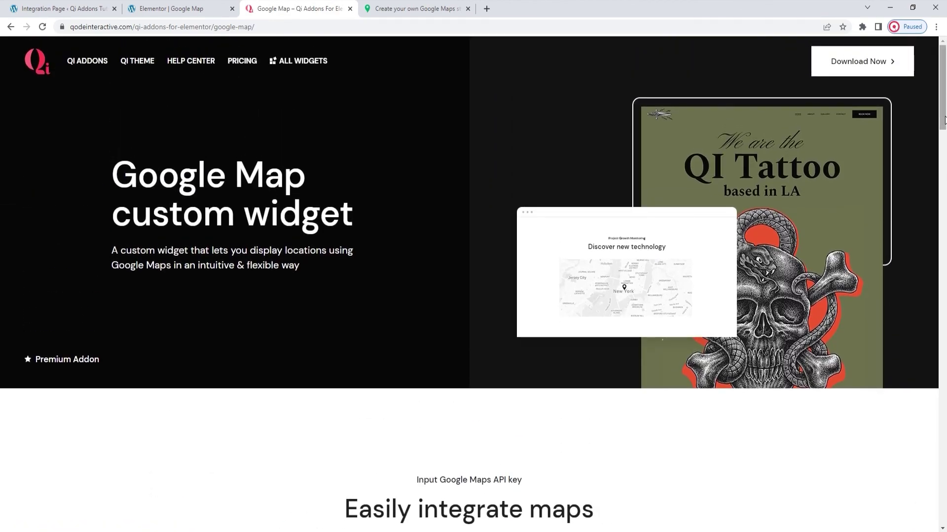
{"action": "left_click_drag", "start_coordinate": [943, 115], "coordinate": [944, 458]}
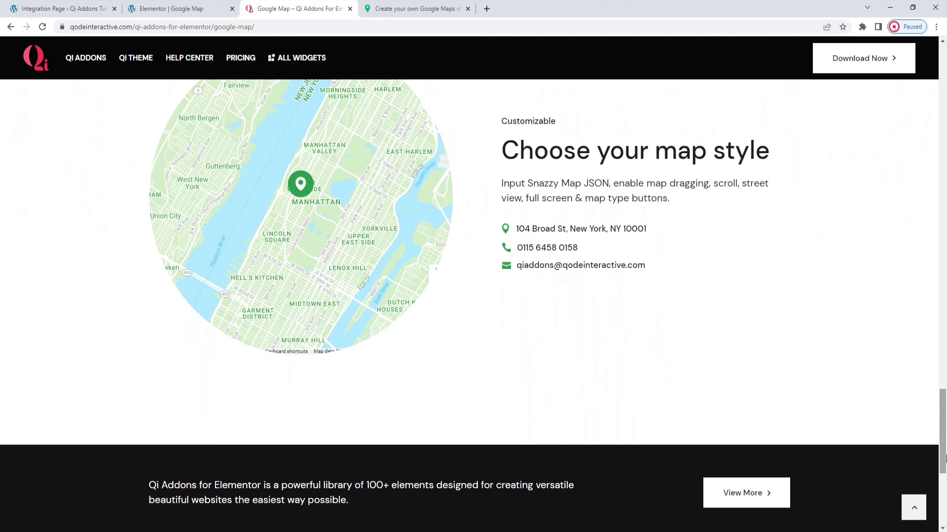